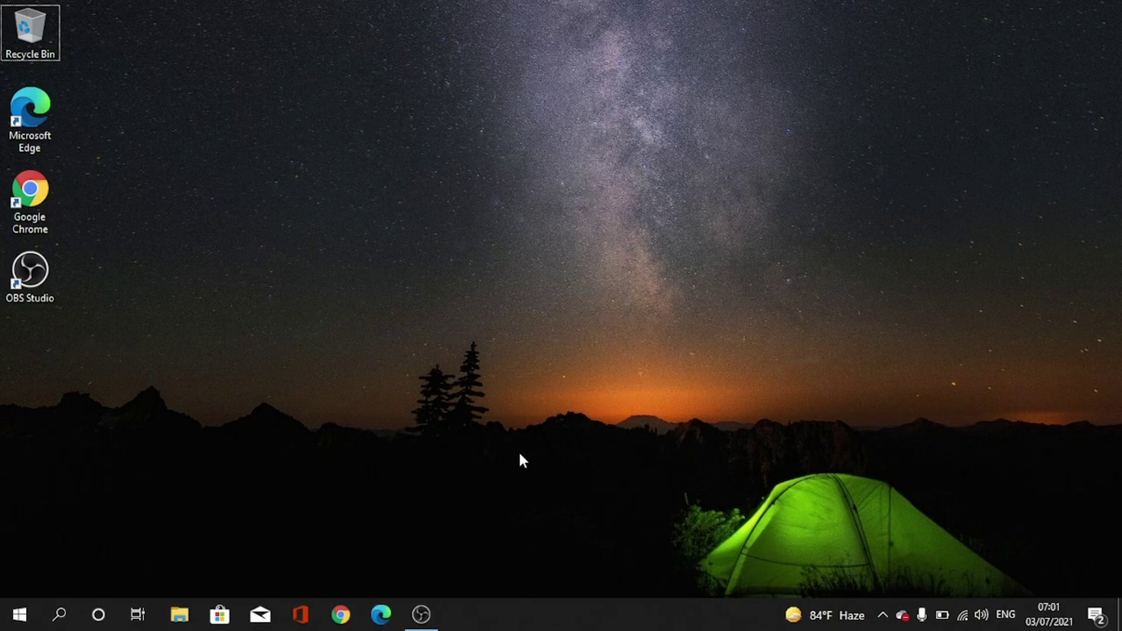
# Open facebook.com in Chrome.
pyautogui.click(344, 614)
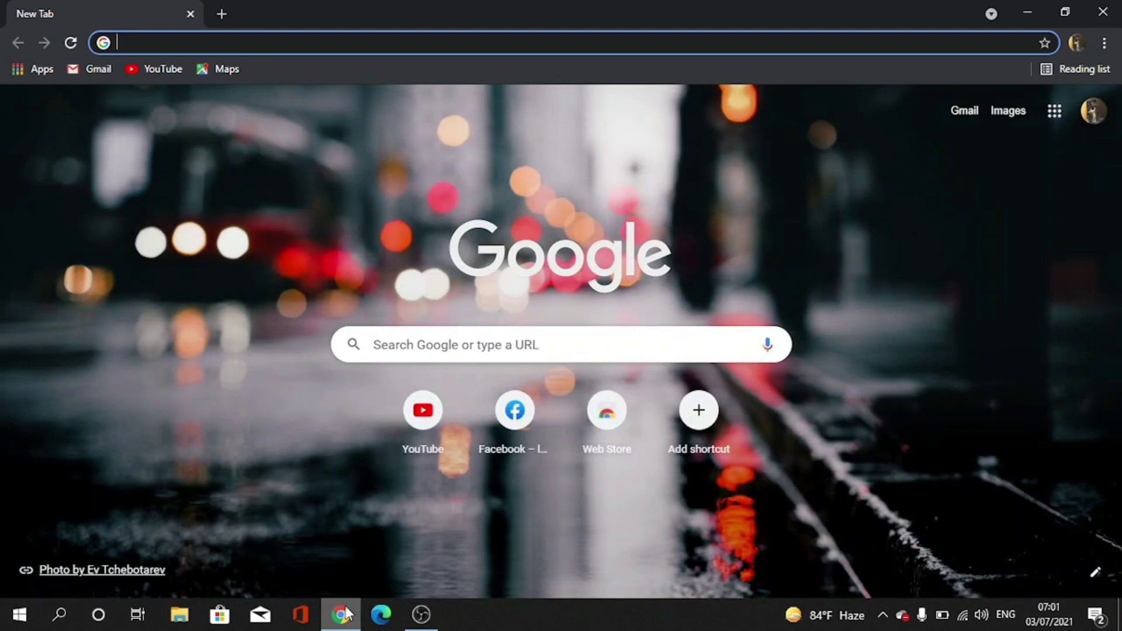
pyautogui.click(397, 40)
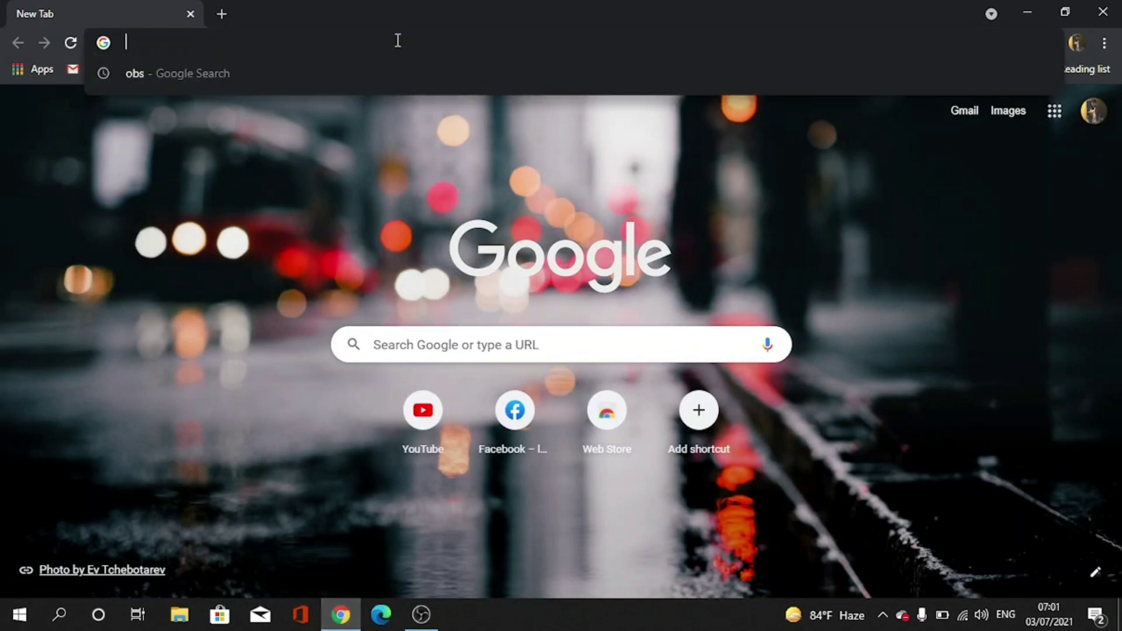
pyautogui.write('faceb')
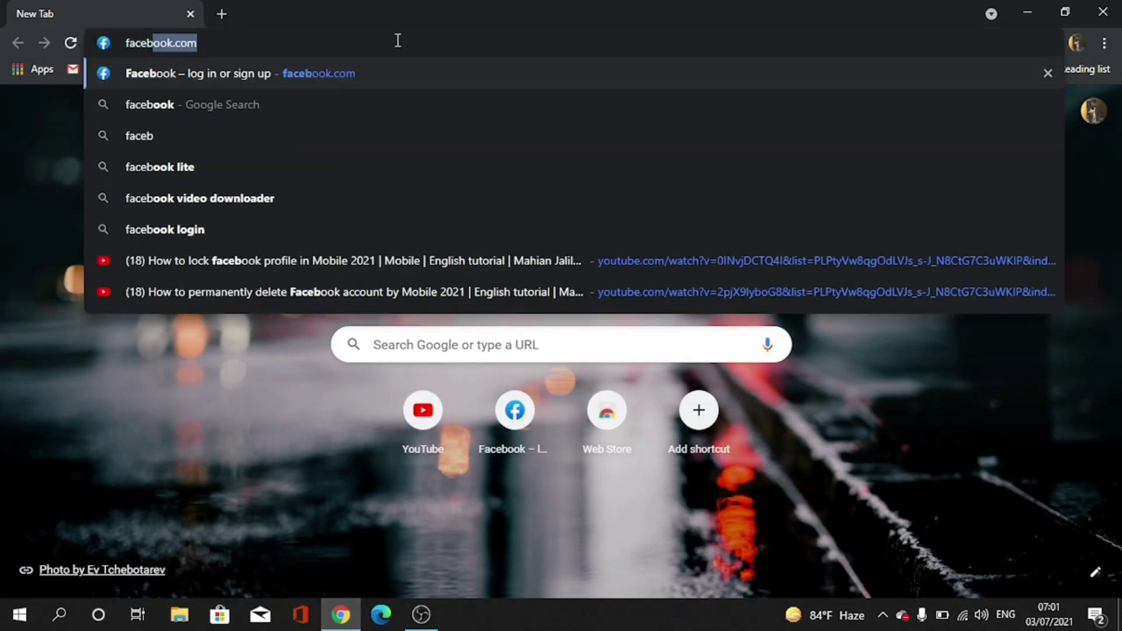
pyautogui.write('ook')
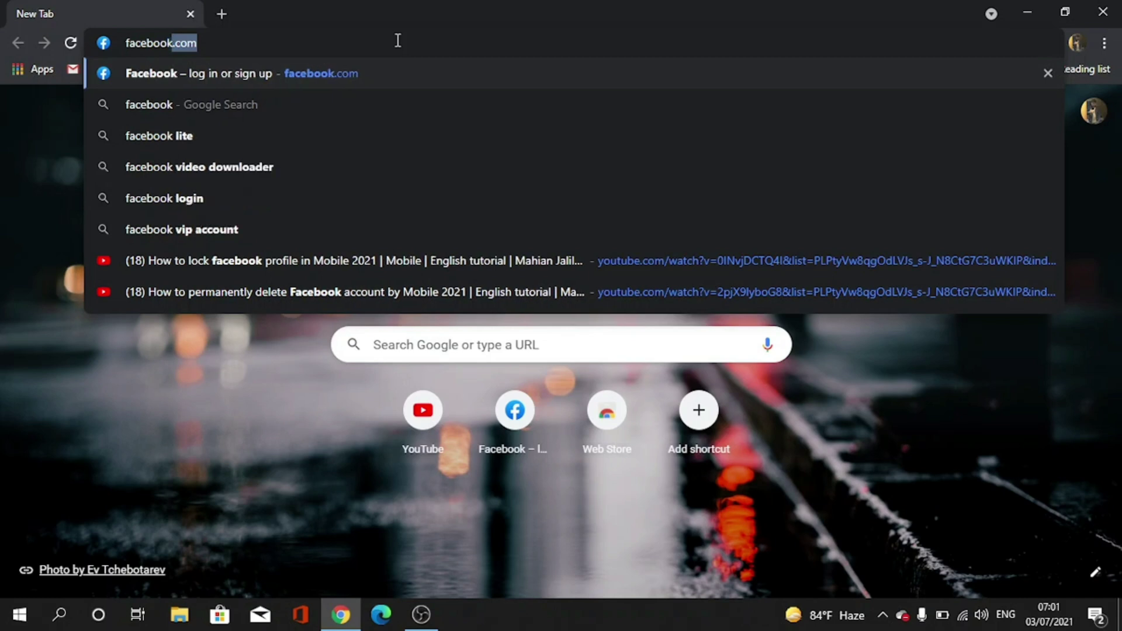
pyautogui.press('Return')
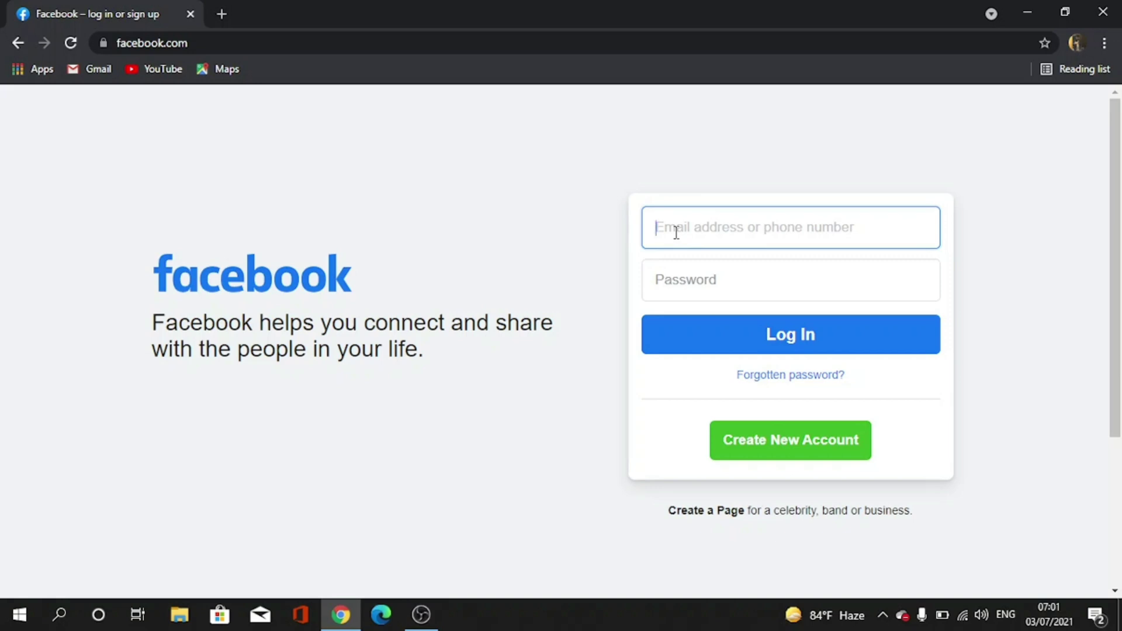
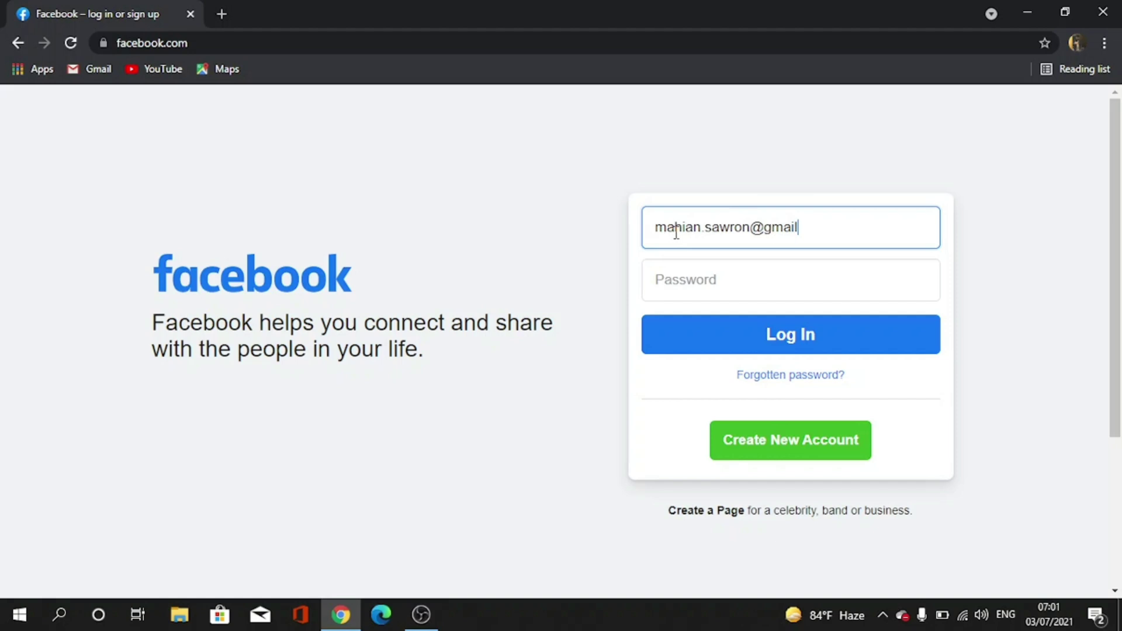
# Enter the account's e-mail address and password in the login form.
pyautogui.press('Tab')
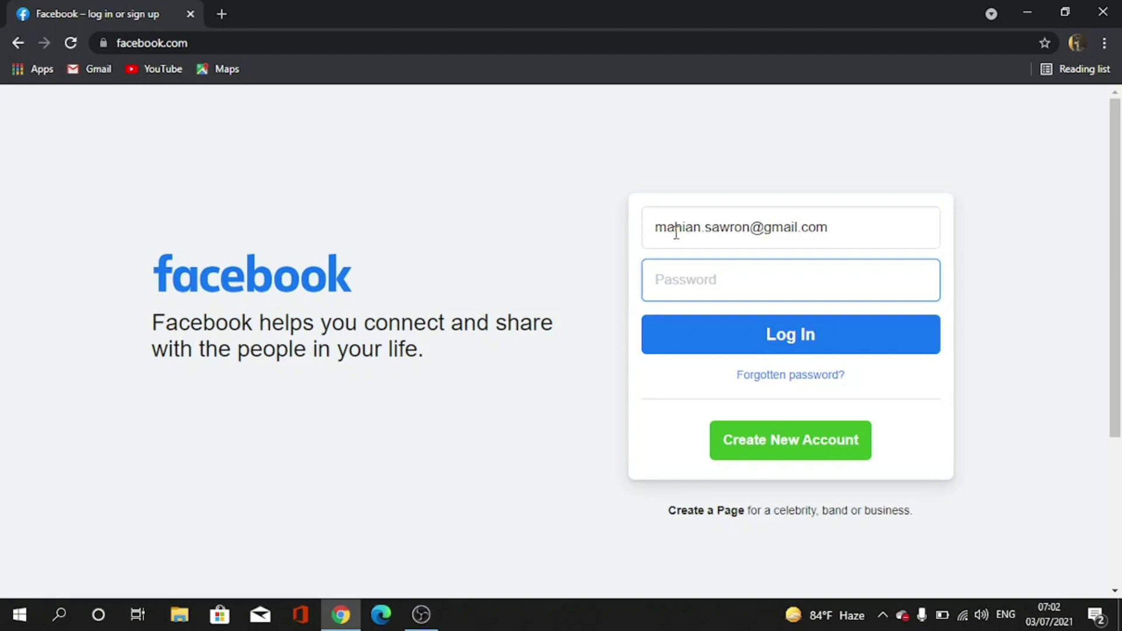
pyautogui.write('•••••••••••')
# Attempt the login, then start Forgotten password recovery with the code sent by e-mail.
pyautogui.click(760, 331)
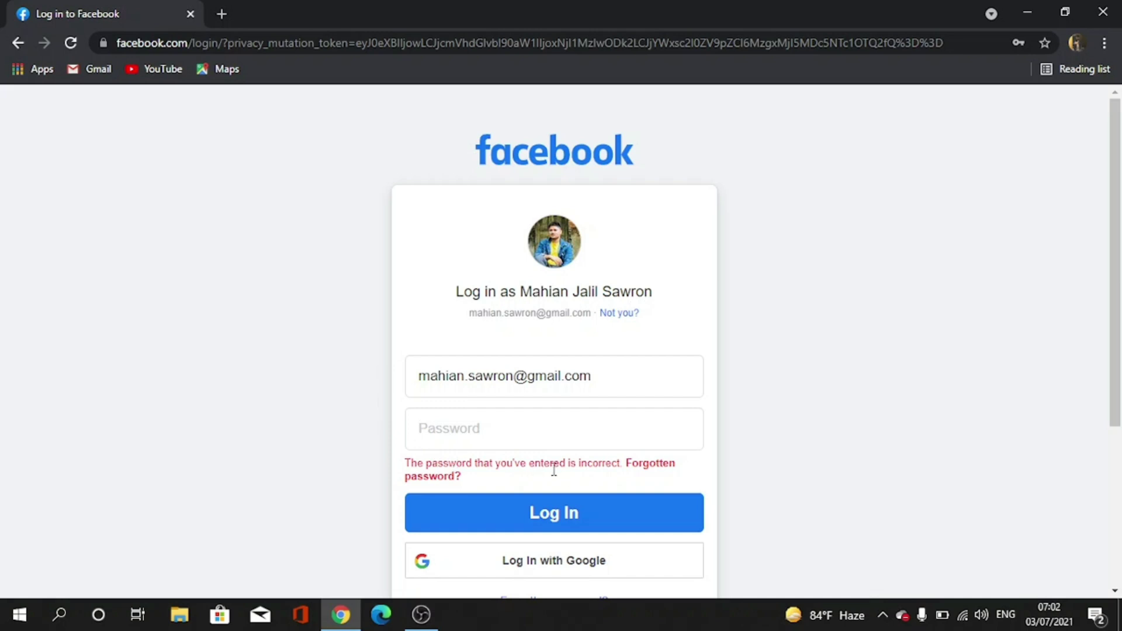
pyautogui.click(632, 475)
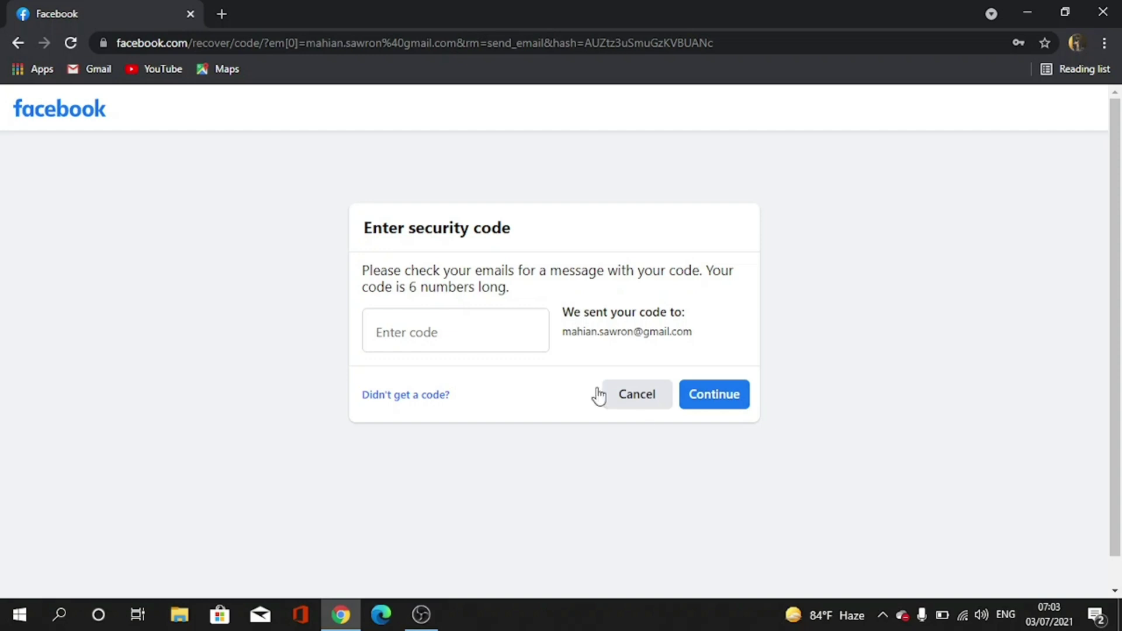
# Type the six-digit security code from the e-mail into the Enter code box.
pyautogui.click(537, 342)
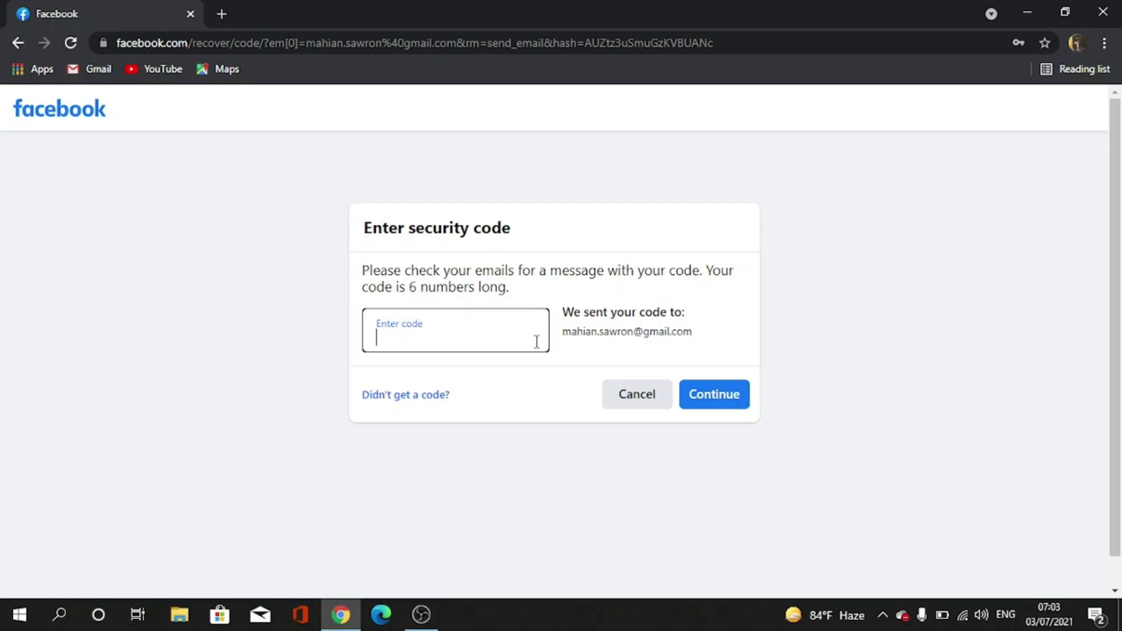
# Submit the security code and type a masked new password on Choose a new password.
pyautogui.click(711, 402)
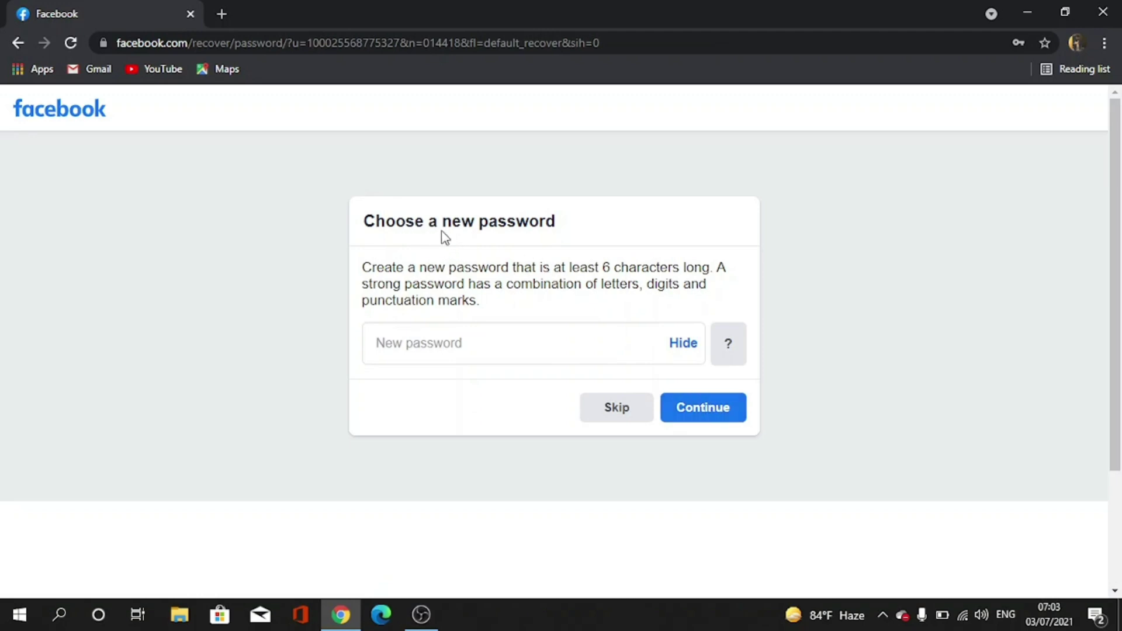
pyautogui.click(415, 343)
pyautogui.write('H')
pyautogui.press('BackSpace')
pyautogui.click(682, 339)
pyautogui.click(530, 359)
pyautogui.write('*******')
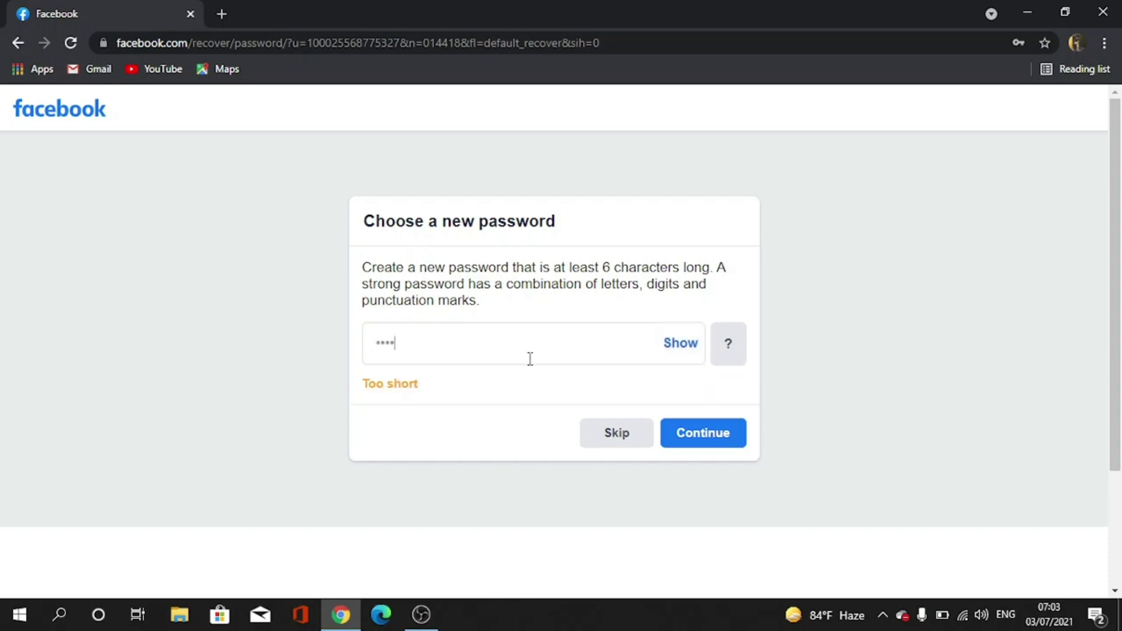
pyautogui.write('**')
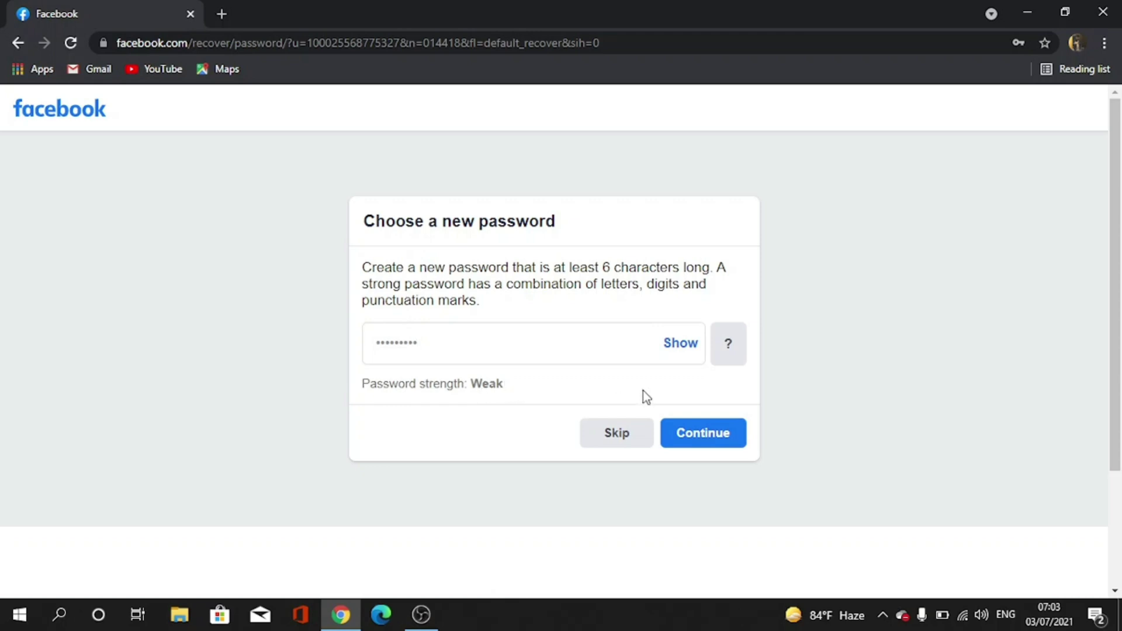
# Confirm the new password, decline Chrome's password saving, and submit the two-factor login code.
pyautogui.click(704, 438)
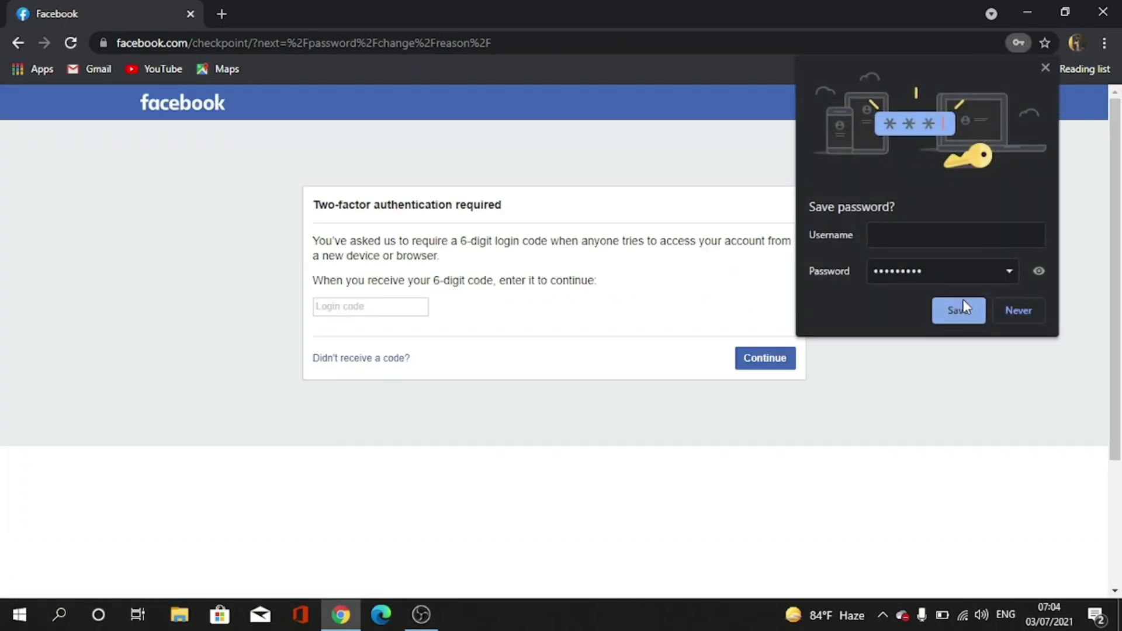
pyautogui.click(1010, 310)
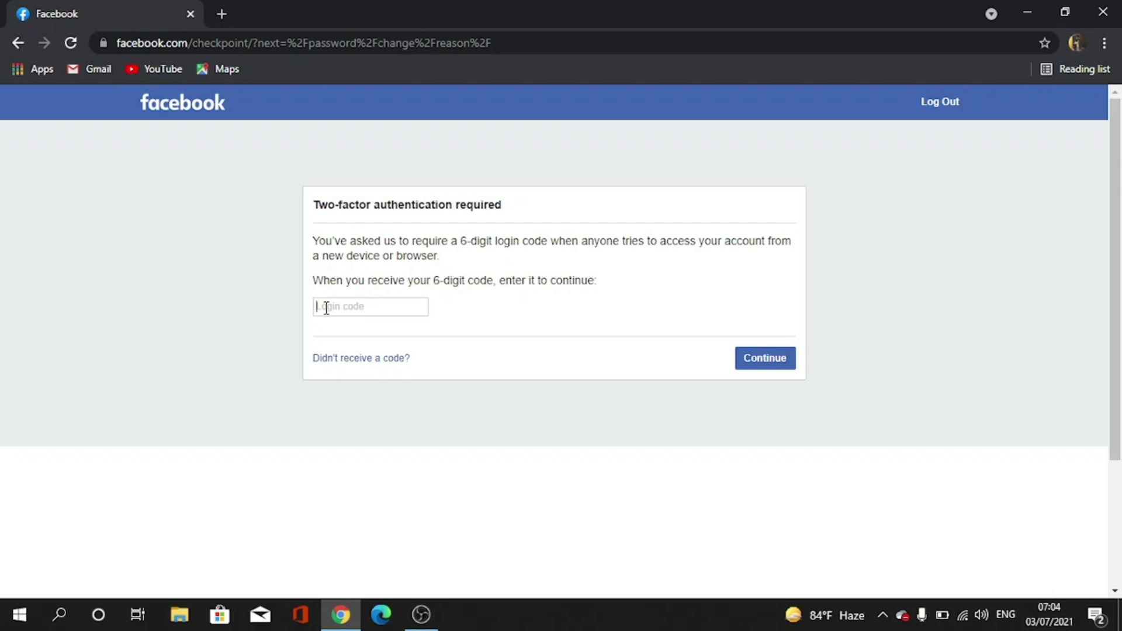
pyautogui.press('Return')
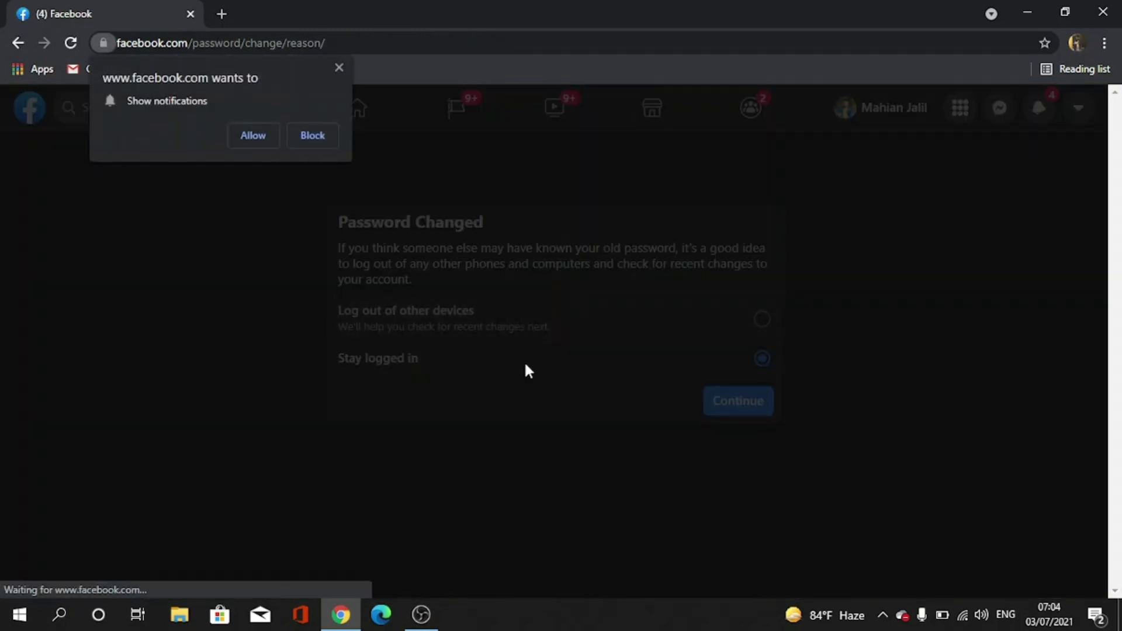
# Block site notifications, keep Stay logged in selected, and dismiss the Remember Password prompt.
pyautogui.click(338, 69)
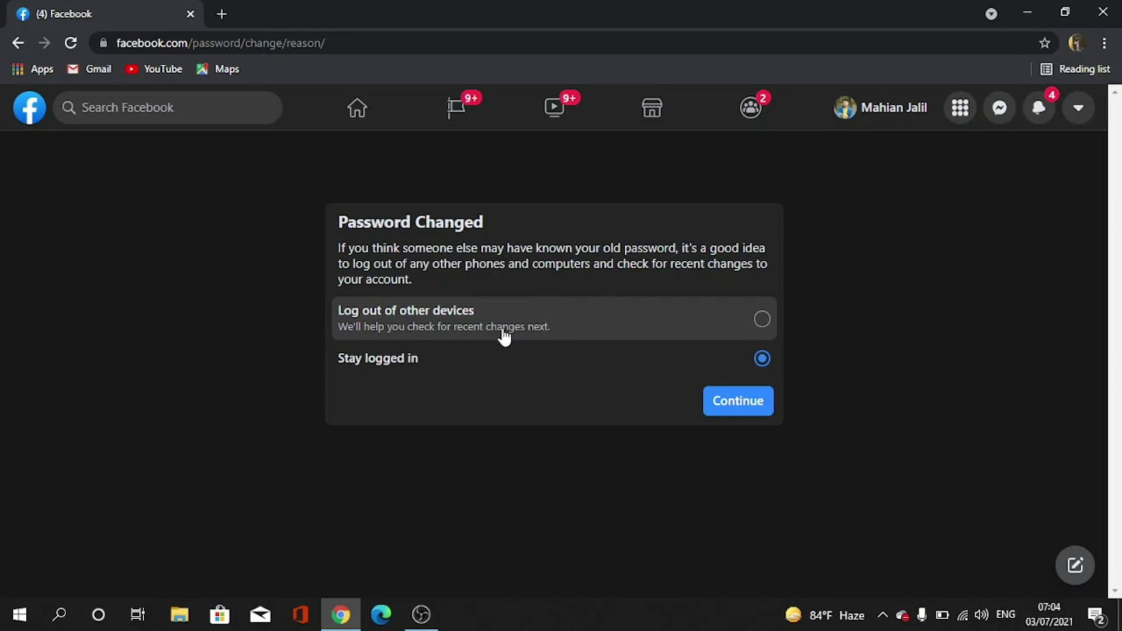
pyautogui.click(471, 323)
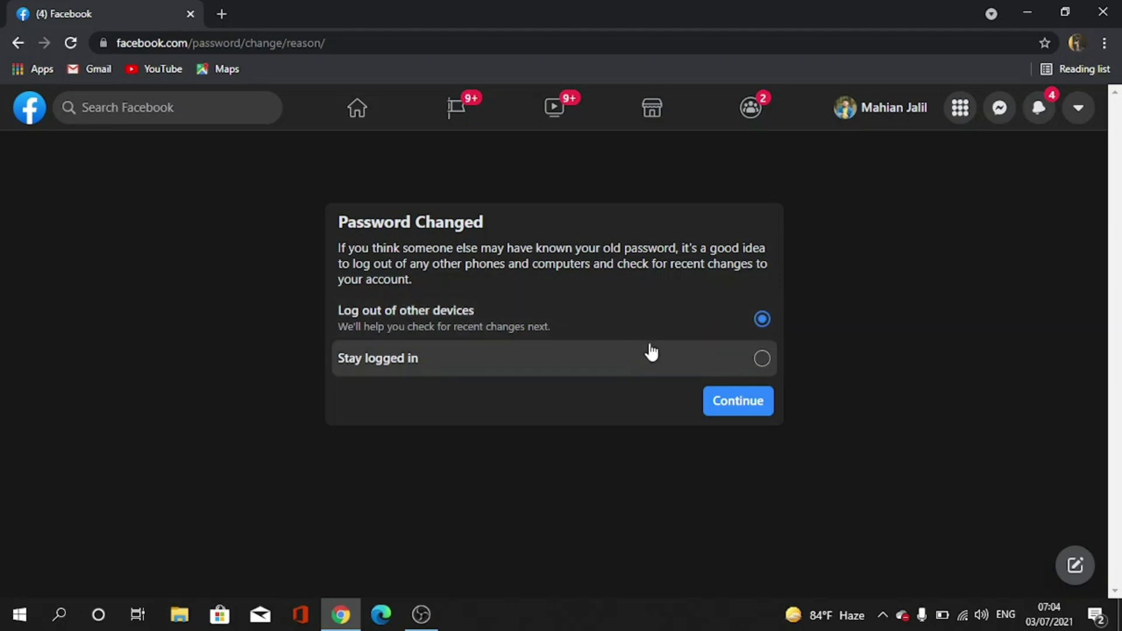
pyautogui.click(667, 353)
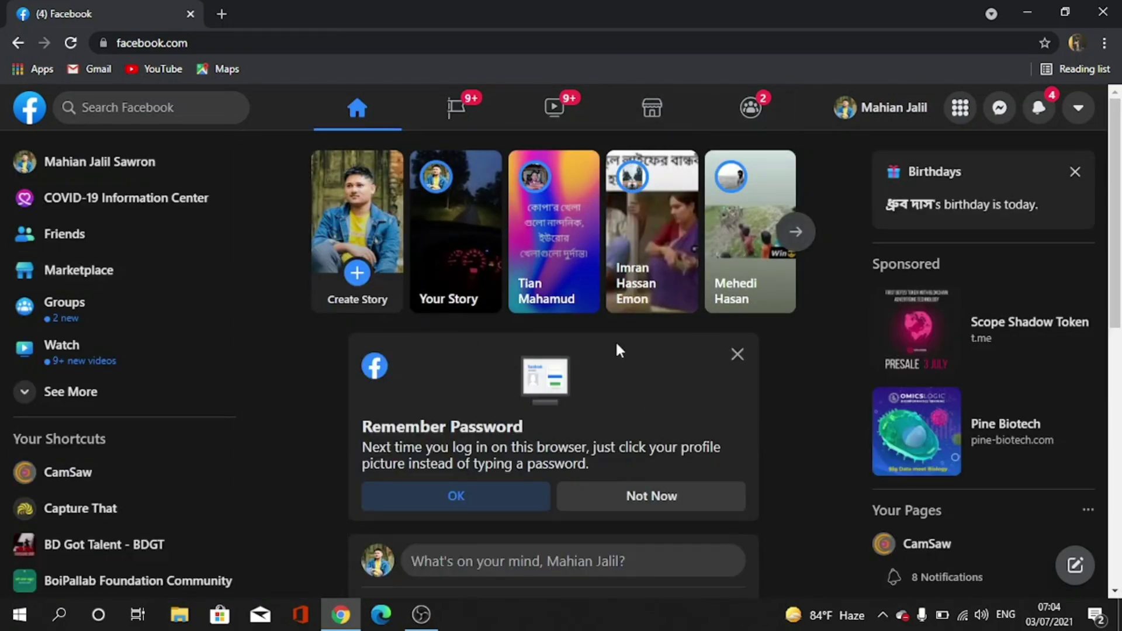
pyautogui.click(738, 355)
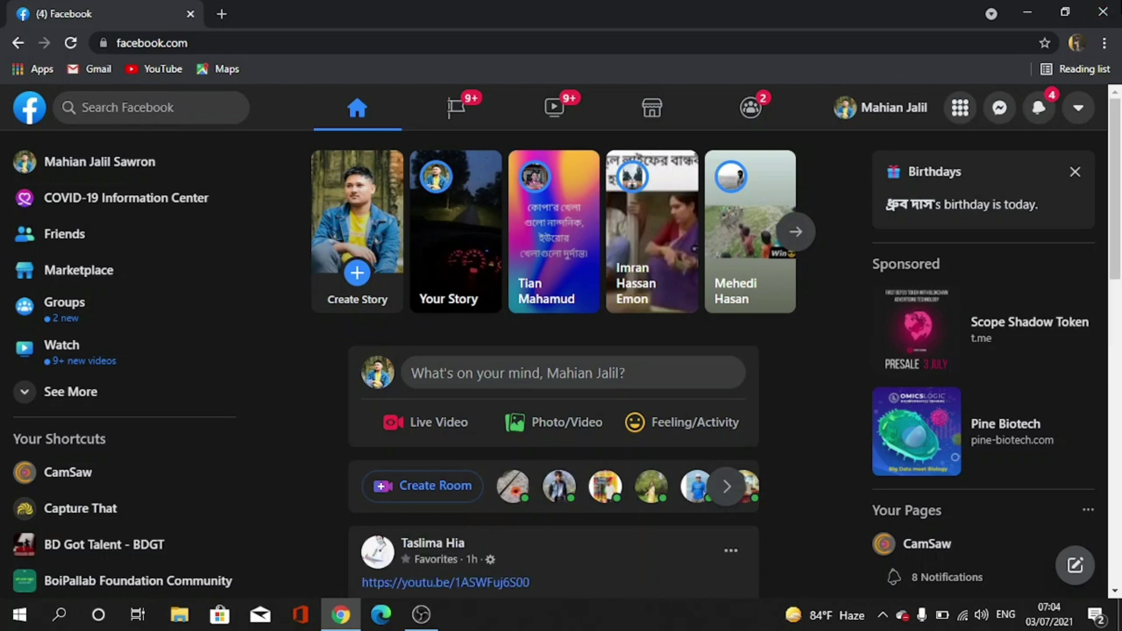
# Close the Chrome window with Alt+F4.
pyautogui.hotkey('alt', 'F4')
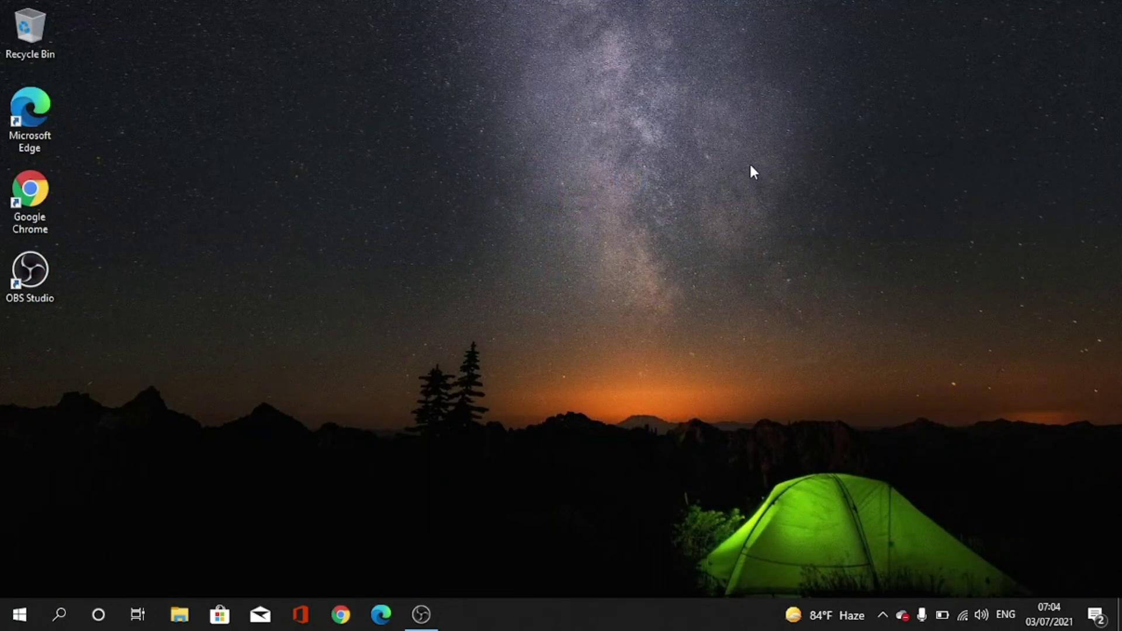